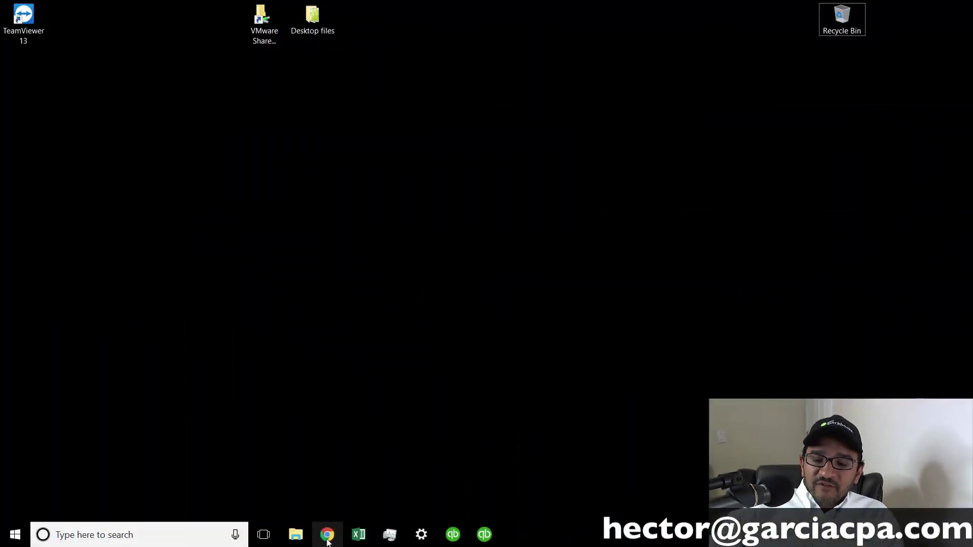
left_click(328, 534)
left_click(220, 10)
left_click(230, 29)
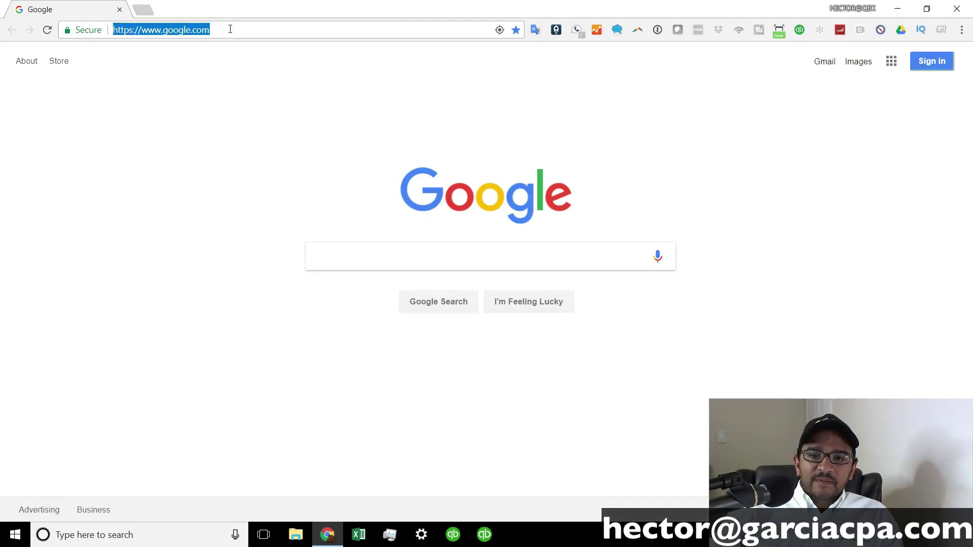
type("www.")
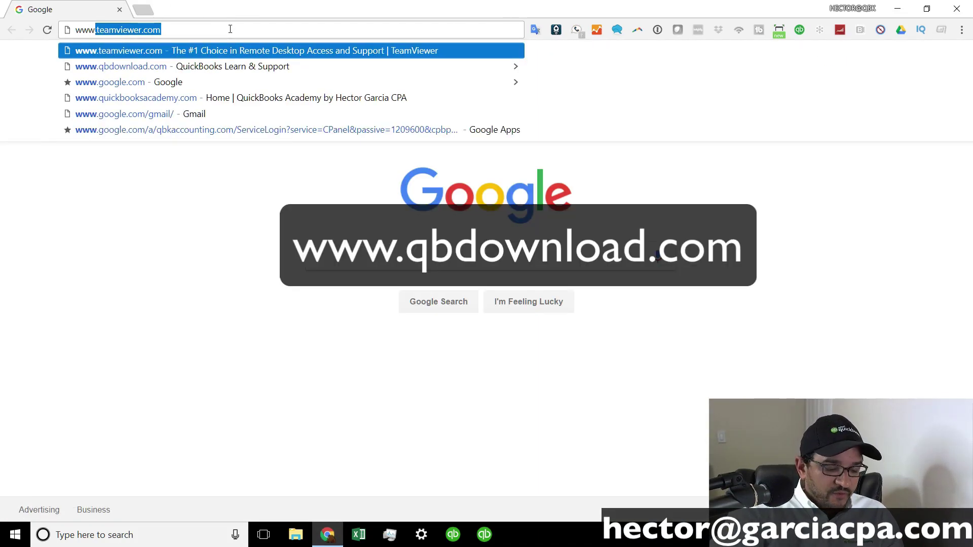
type("qbdownload")
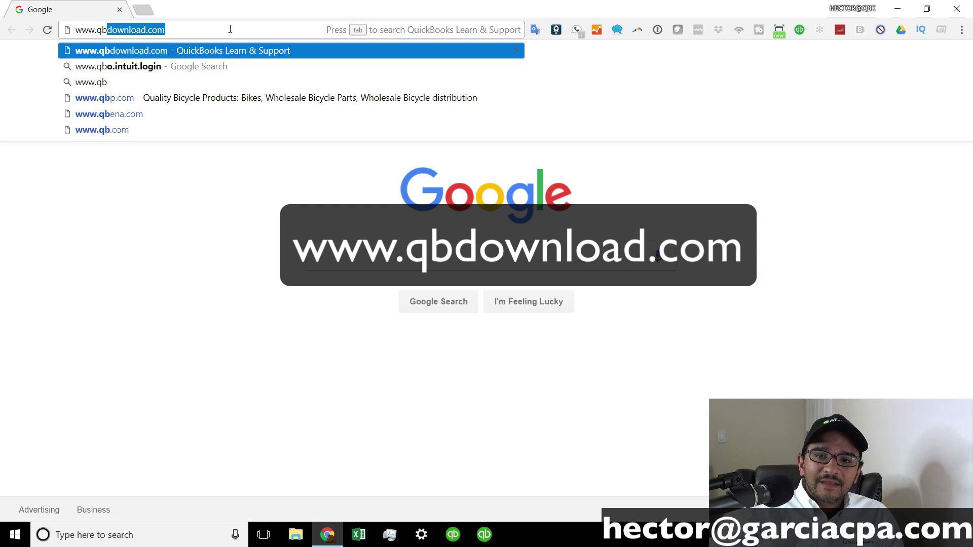
key("End")
key("ctrl+a")
key("Return")
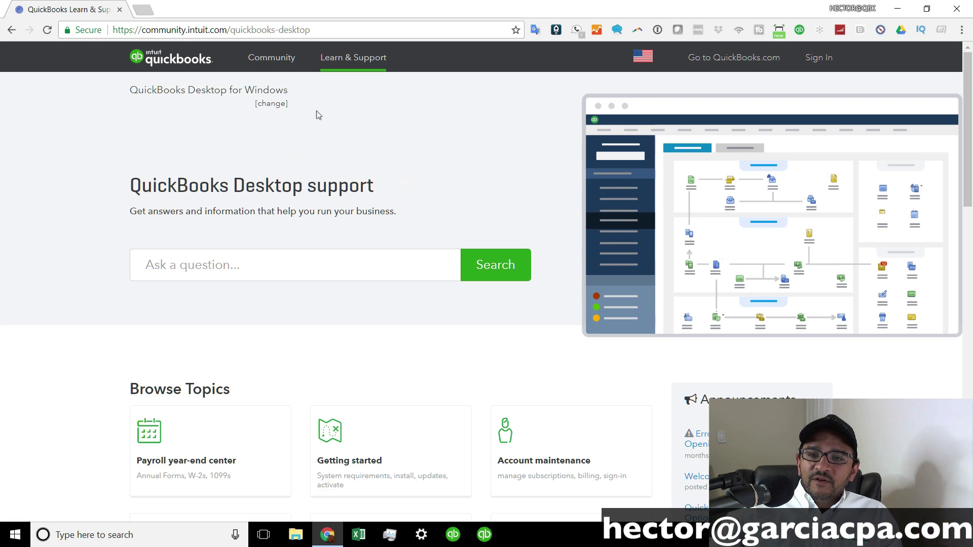
- Scroll down to Top FAQs and highlight the Download QuickBooks Desktop FAQ link
scroll(386, 276, "down", 1)
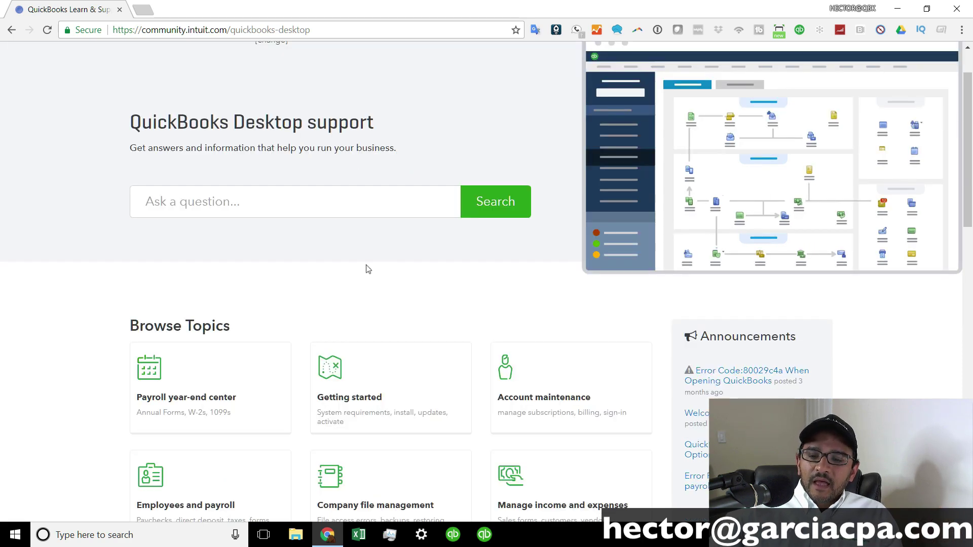
scroll(368, 269, "down", 6)
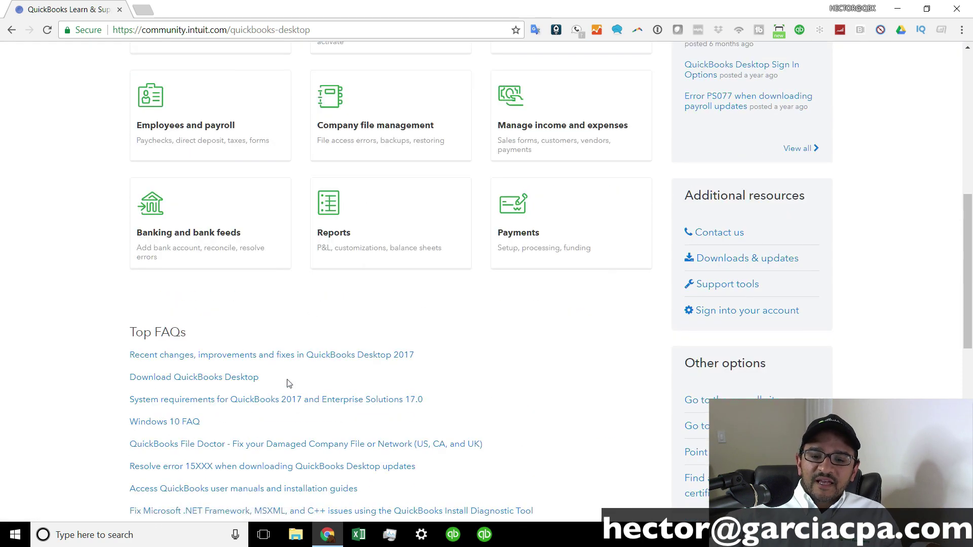
left_click_drag(289, 384, 127, 386)
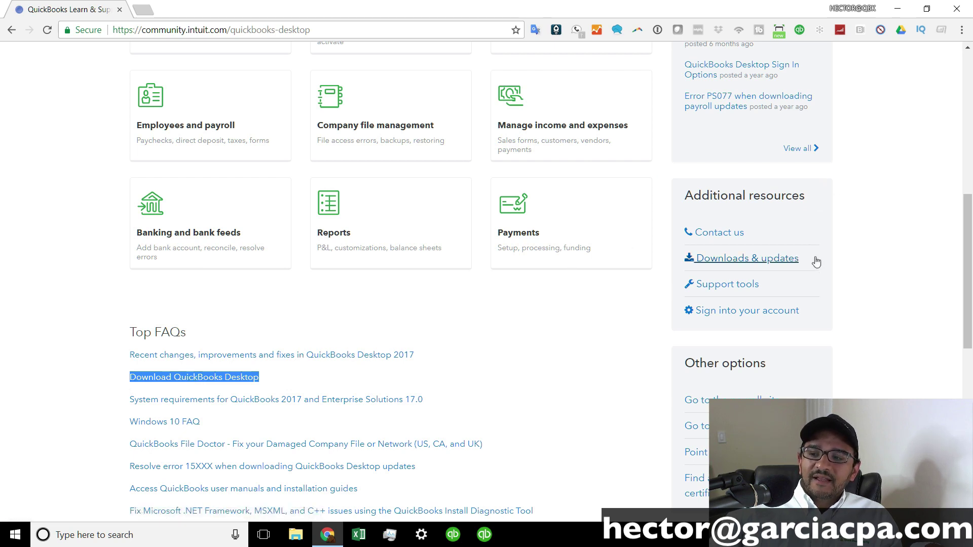
left_click_drag(812, 258, 763, 264)
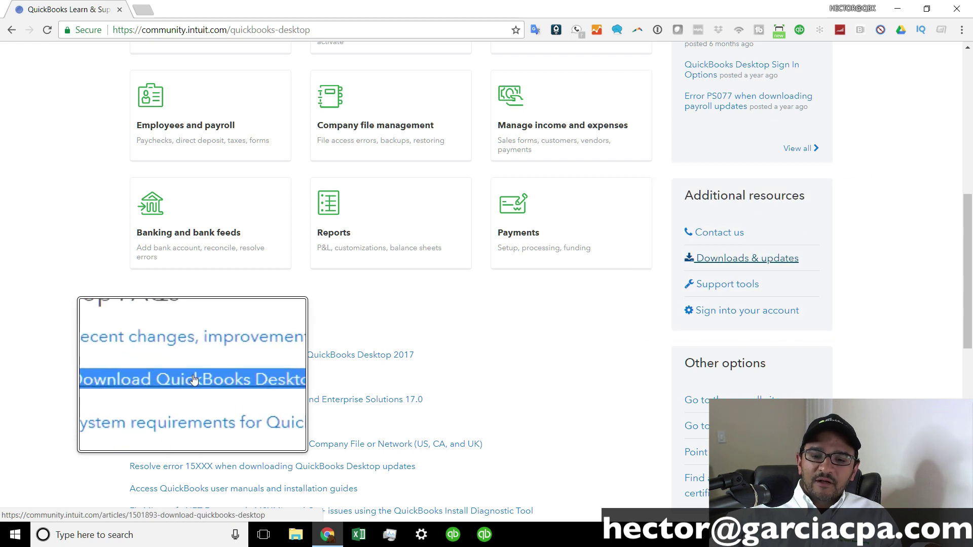
- Open Downloads & Updates in a new tab and check its QuickBooks Desktop Accountant 2018 listing
left_click(738, 259)
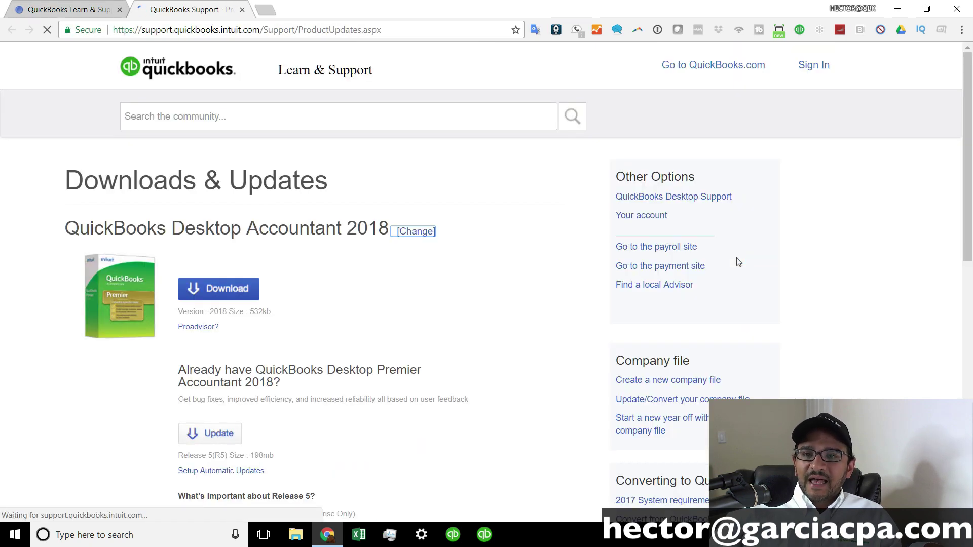
left_click(393, 30)
left_click_drag(391, 29, 70, 26)
left_click(511, 201)
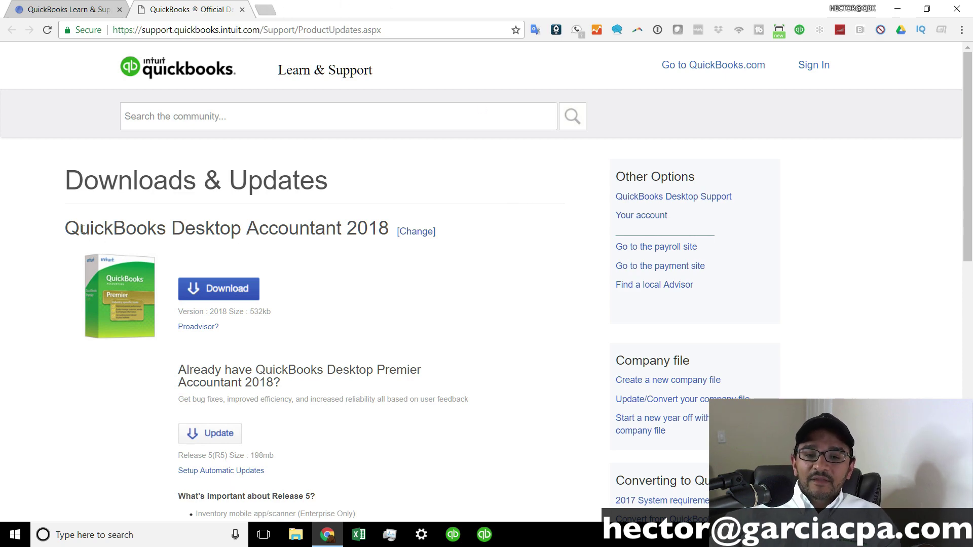
left_click_drag(70, 227, 376, 219)
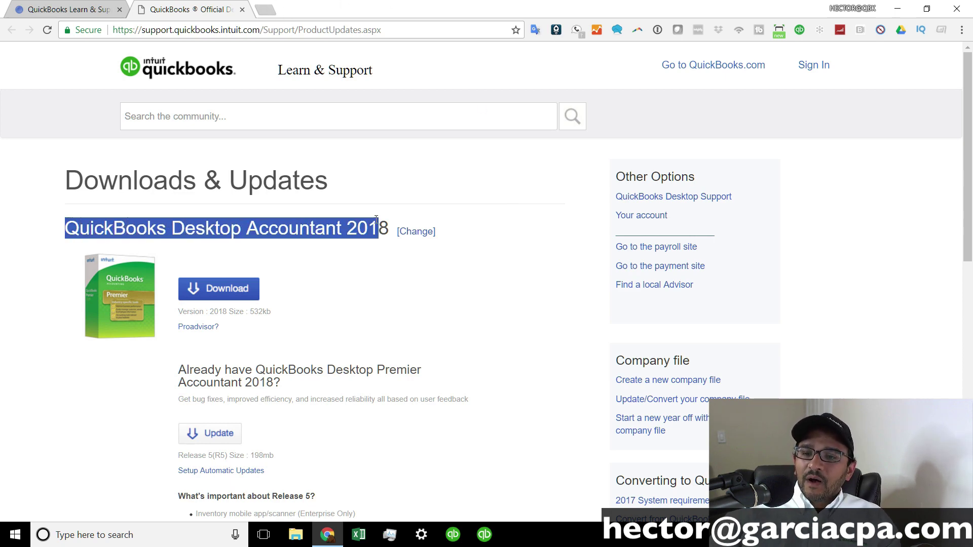
left_click(56, 235)
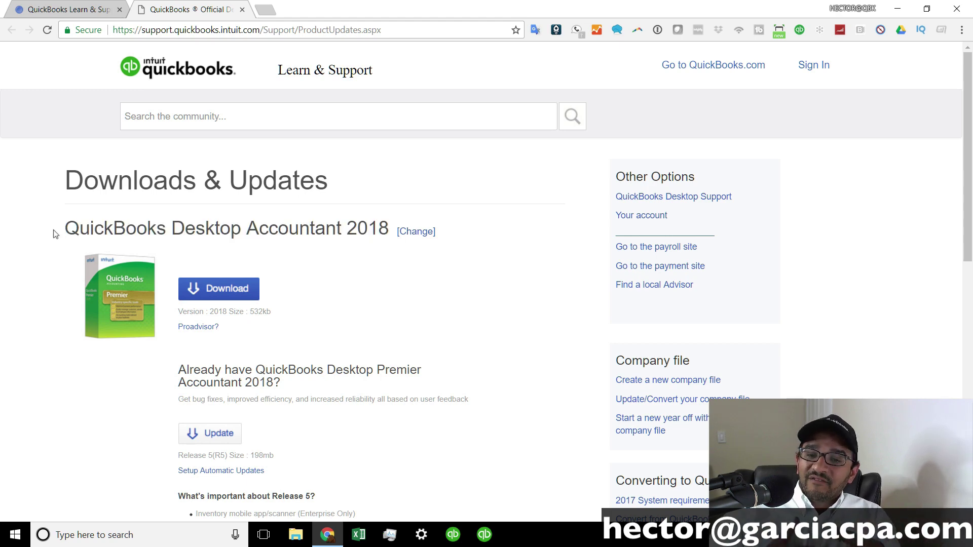
- Change the product to QuickBooks Desktop Accountant, version 2018, in the product chooser
left_click(424, 234)
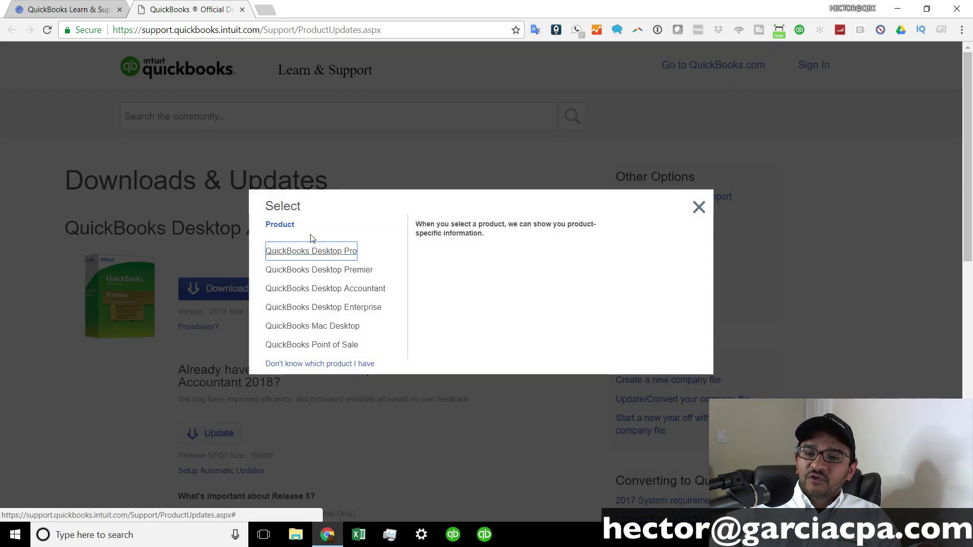
scroll(330, 257, "down", 1)
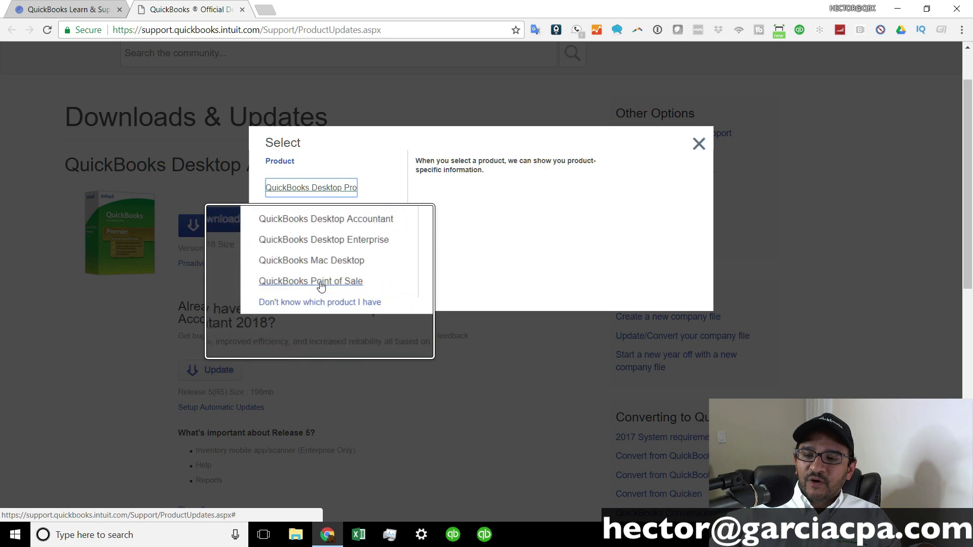
left_click(342, 228)
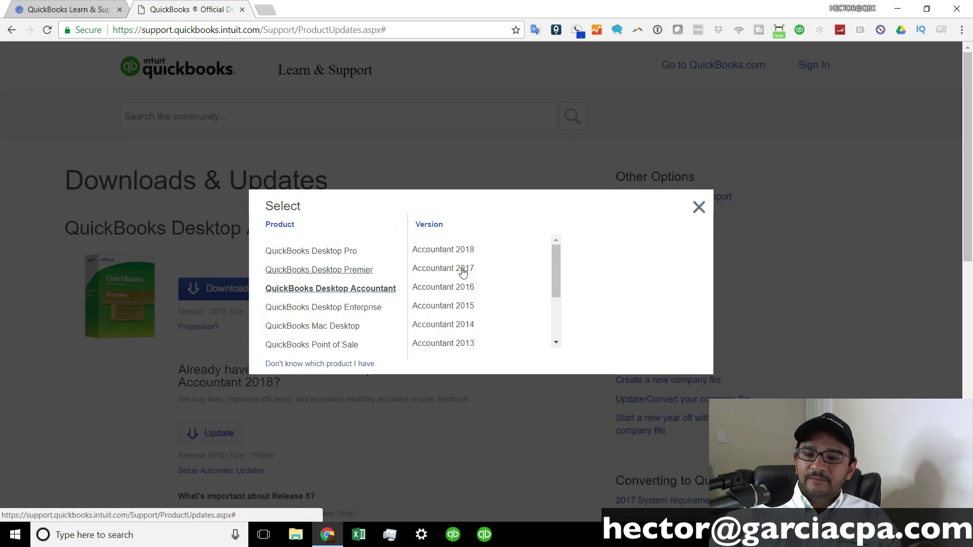
mouse_move(555, 253)
left_mouse_down()
mouse_move(559, 309)
mouse_move(558, 257)
left_mouse_up()
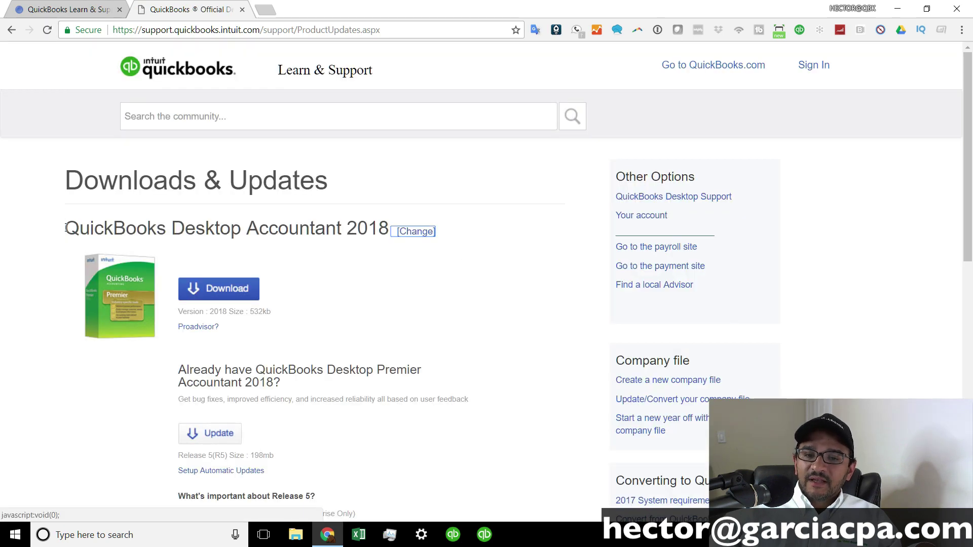
- Download the QuickBooks Desktop Accountant 2018 installer
left_click_drag(66, 228, 383, 228)
left_click(391, 224)
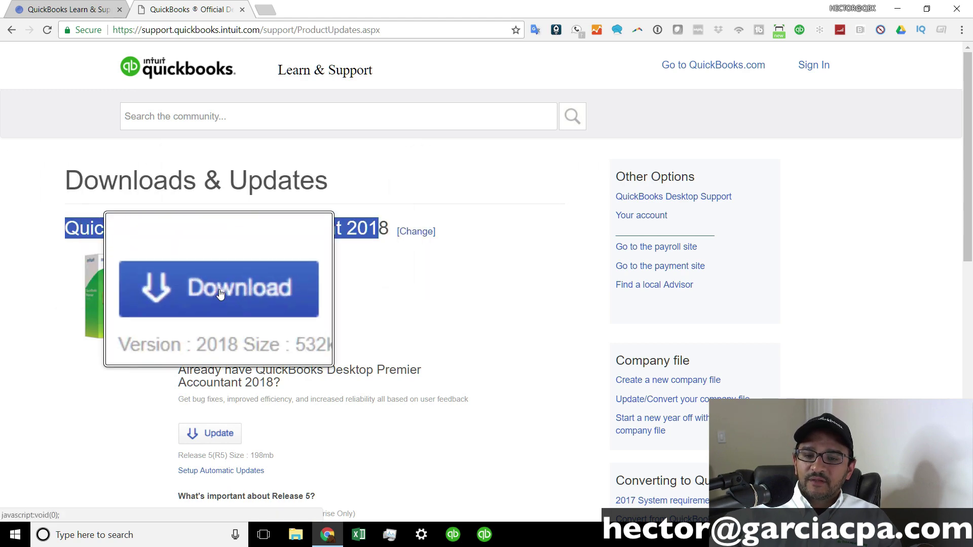
left_click(219, 292)
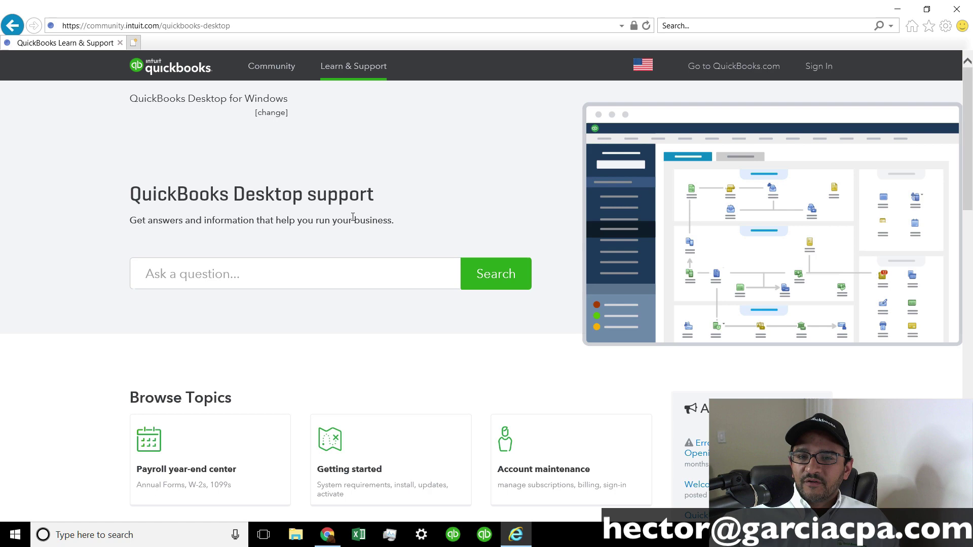
- Follow the Download QuickBooks Desktop FAQ's US version instructions to the Downloads & Updates page
scroll(256, 243, "down", 10)
left_click(182, 197)
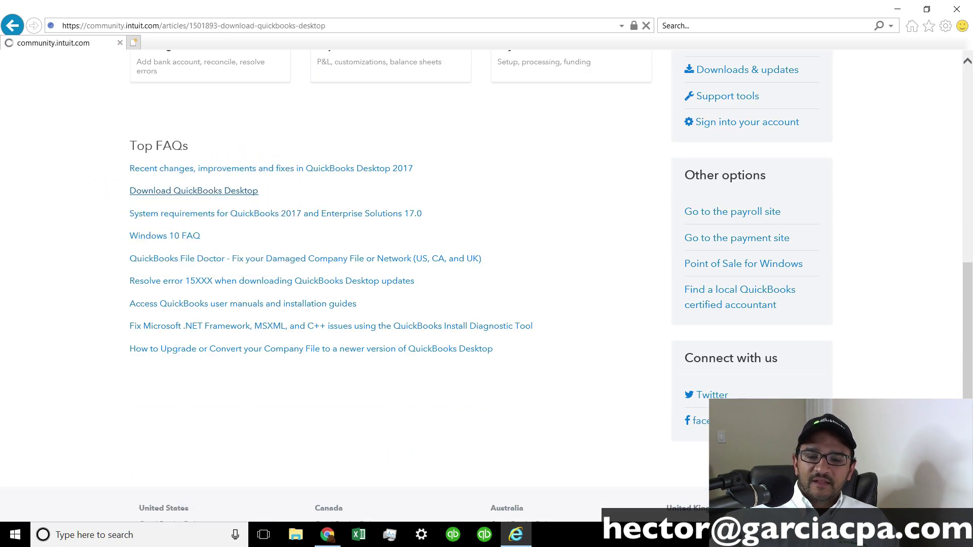
scroll(292, 373, "down", 3)
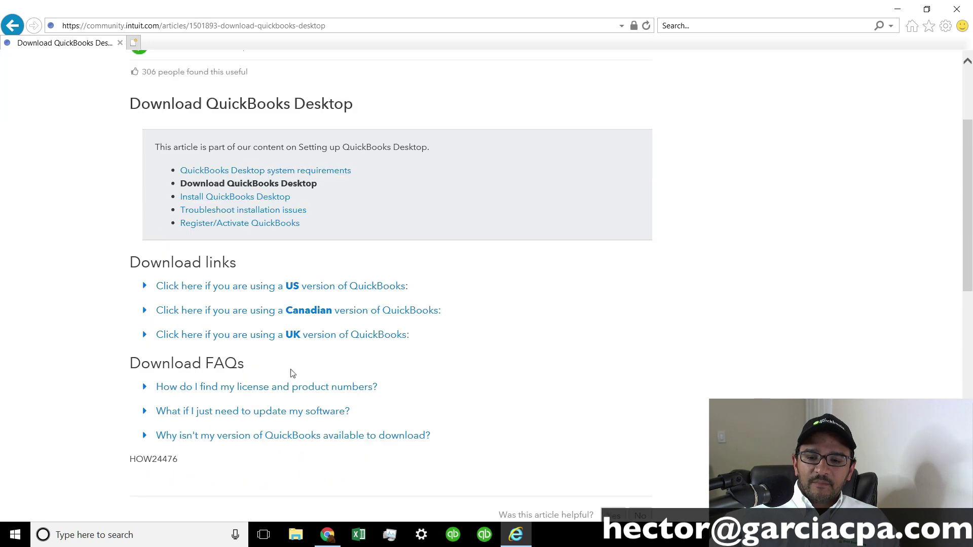
left_click(287, 292)
scroll(273, 274, "down", 2)
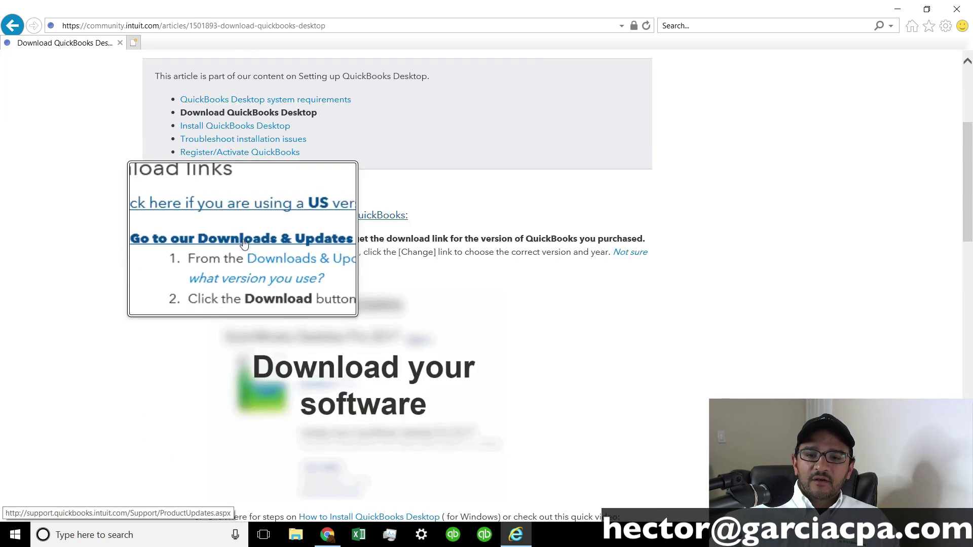
left_click(279, 240)
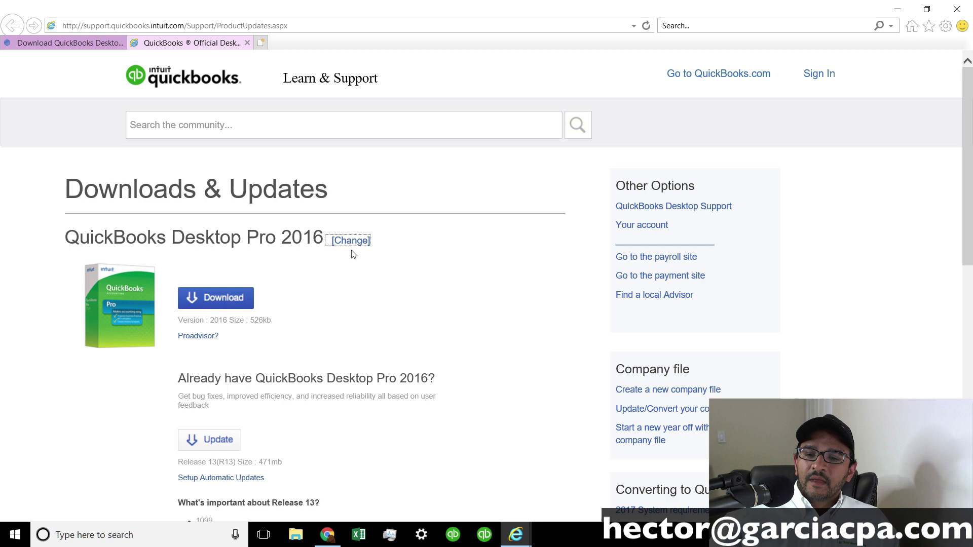
- Switch the product to Accountant 2018, then download and run its Setup_QuickBooks installer
left_click(351, 241)
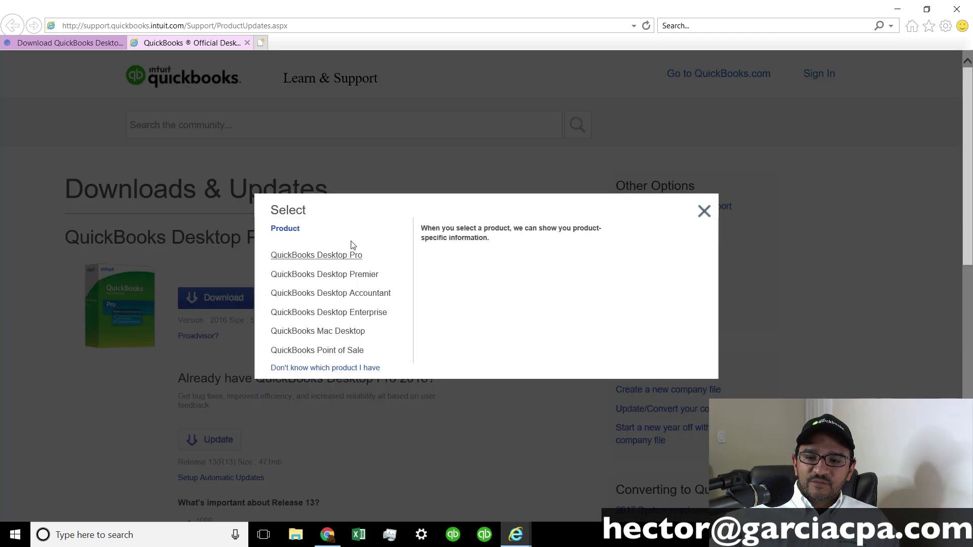
left_click(339, 295)
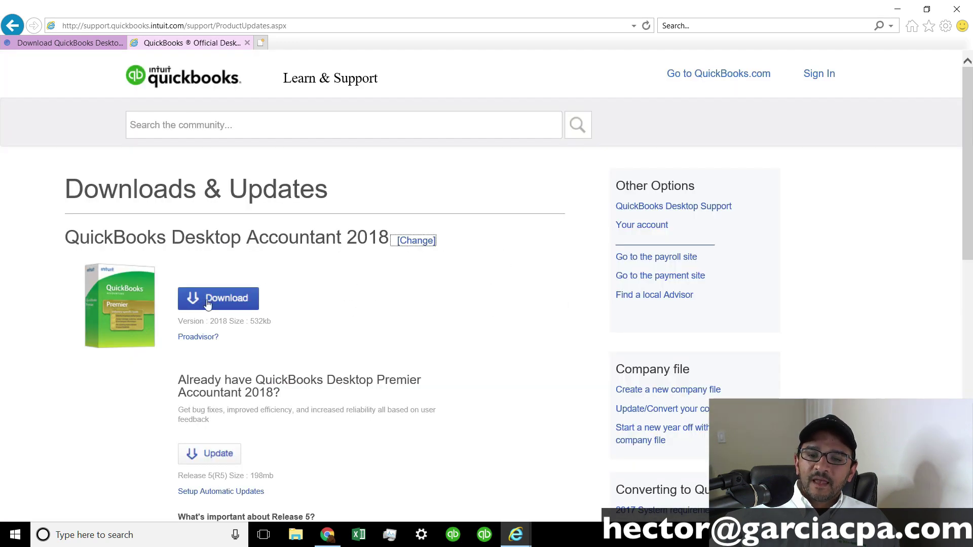
left_click(220, 299)
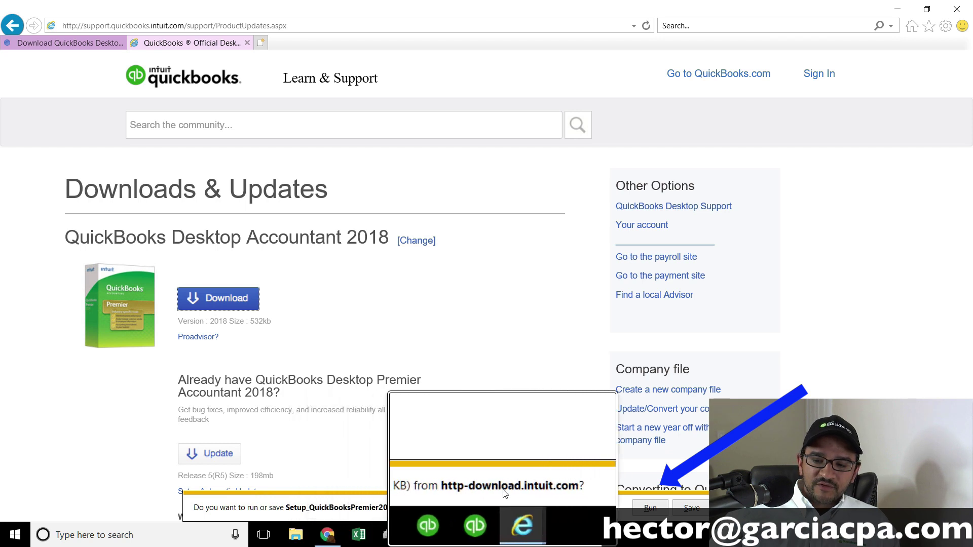
left_click(651, 508)
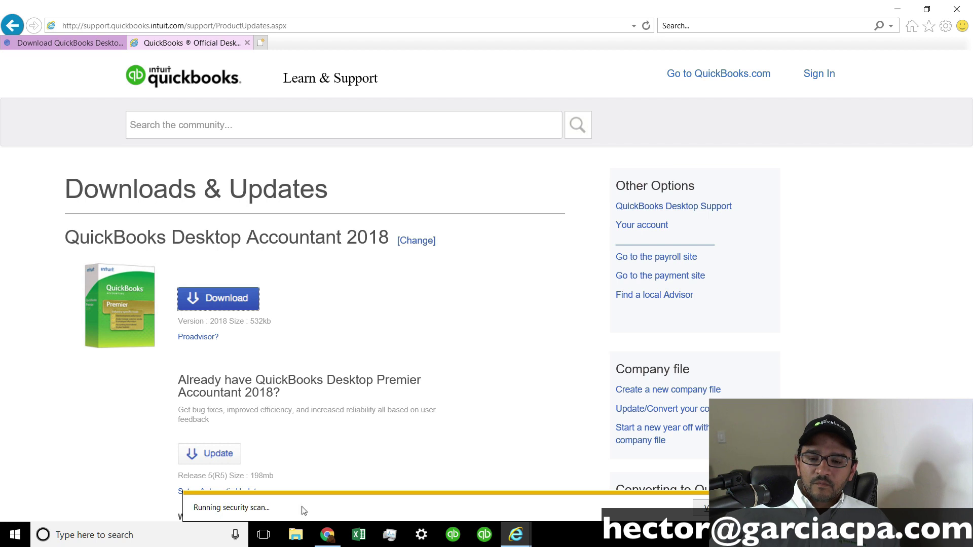
left_click(327, 535)
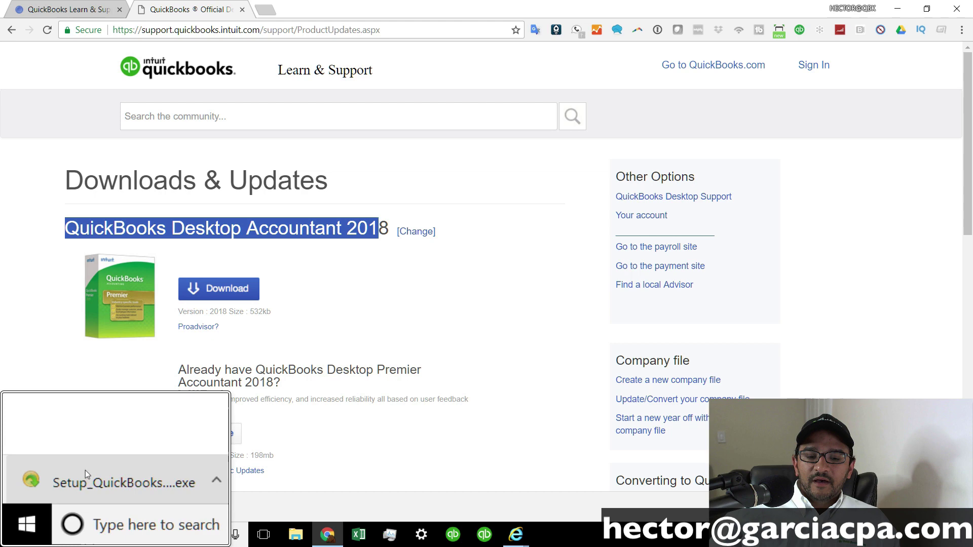
- Launch Setup_QuickBooks.exe from Chrome's download bar and place Download Manager over the desktop
left_click(61, 510)
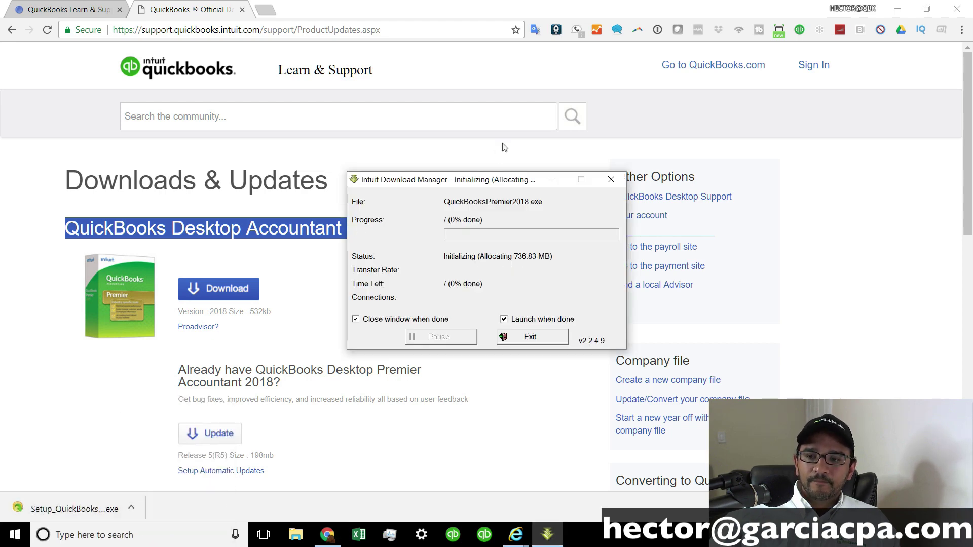
left_click(897, 9)
left_click_drag(511, 183, 374, 154)
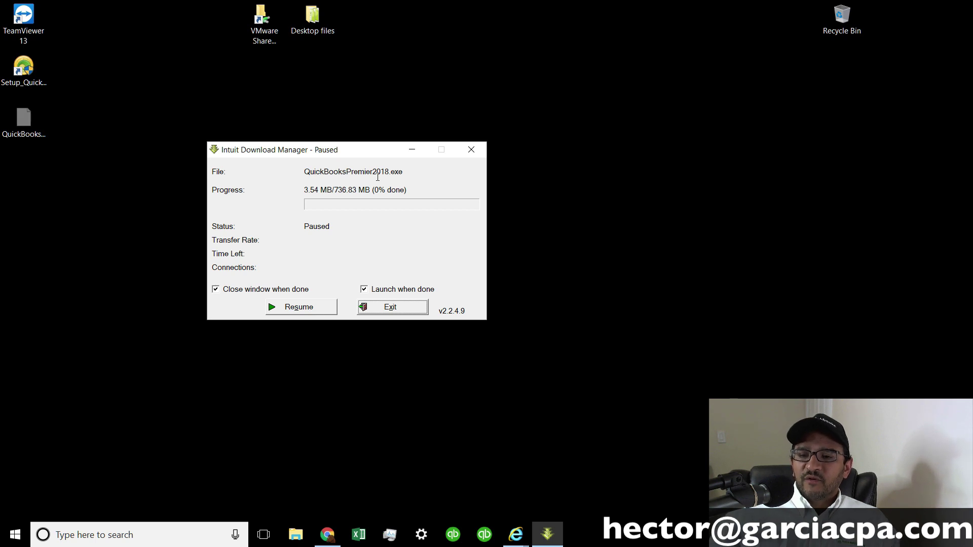
- Resume the QuickBooksPremier2018.exe download, close Internet Explorer, and begin extracting the installer package
left_click(299, 307)
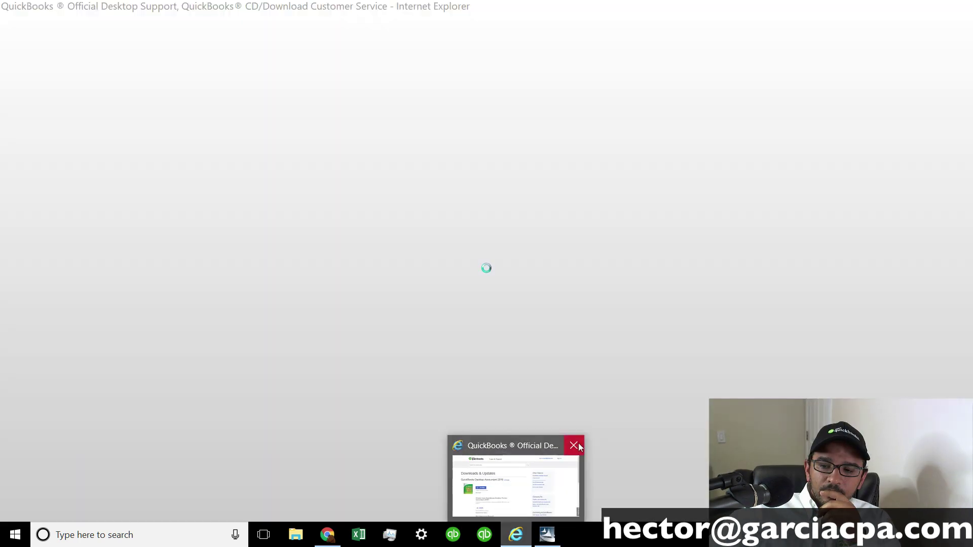
left_click(574, 446)
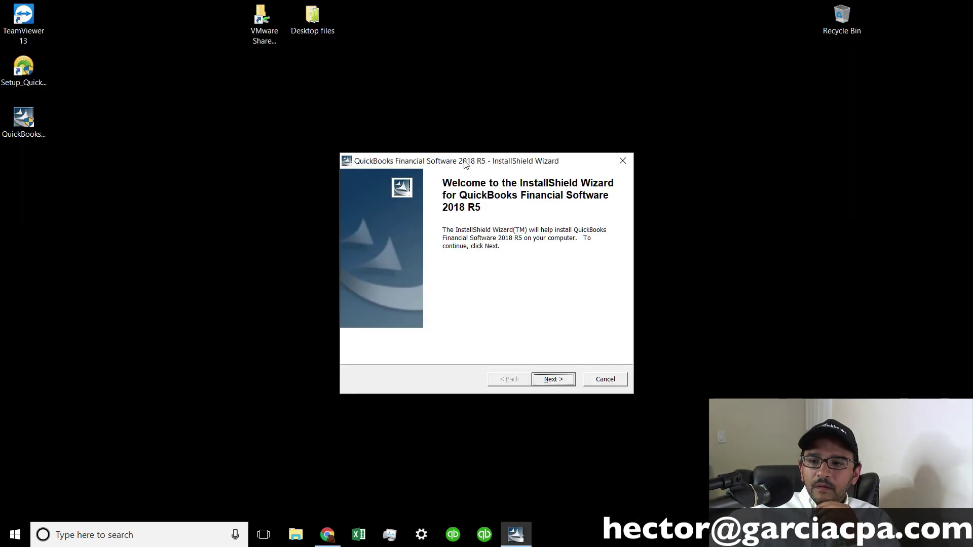
left_click_drag(459, 154, 327, 140)
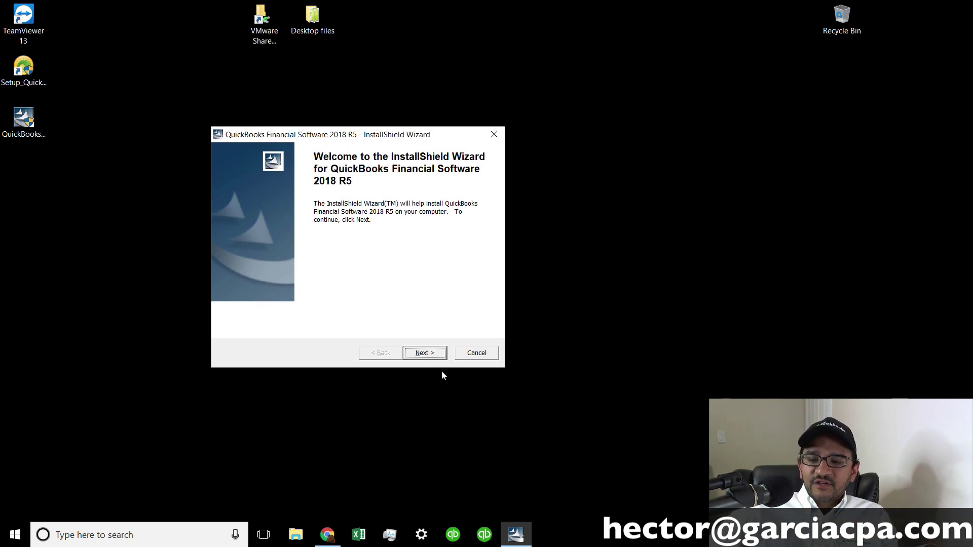
left_click(429, 357)
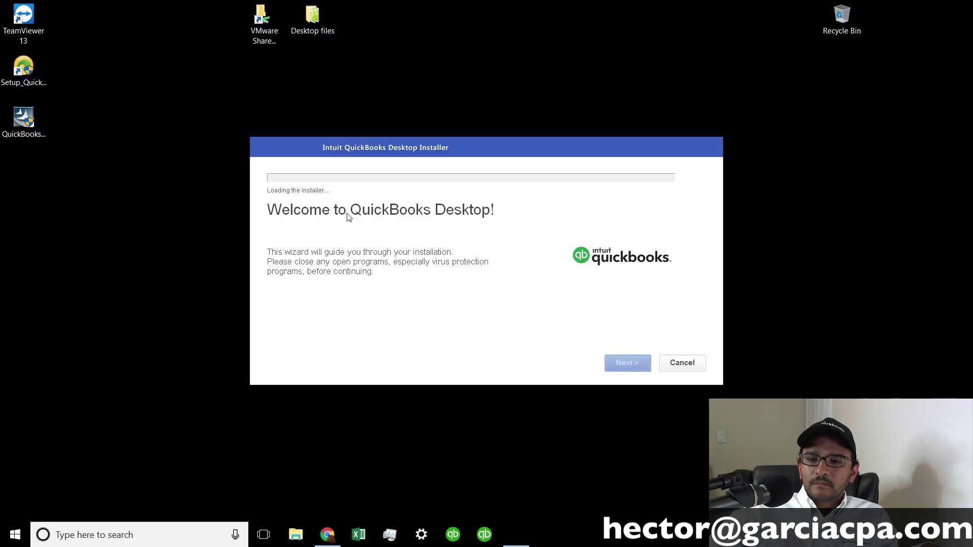
- Continue past the installer welcome page and accept the license agreement terms
left_click_drag(433, 148, 367, 137)
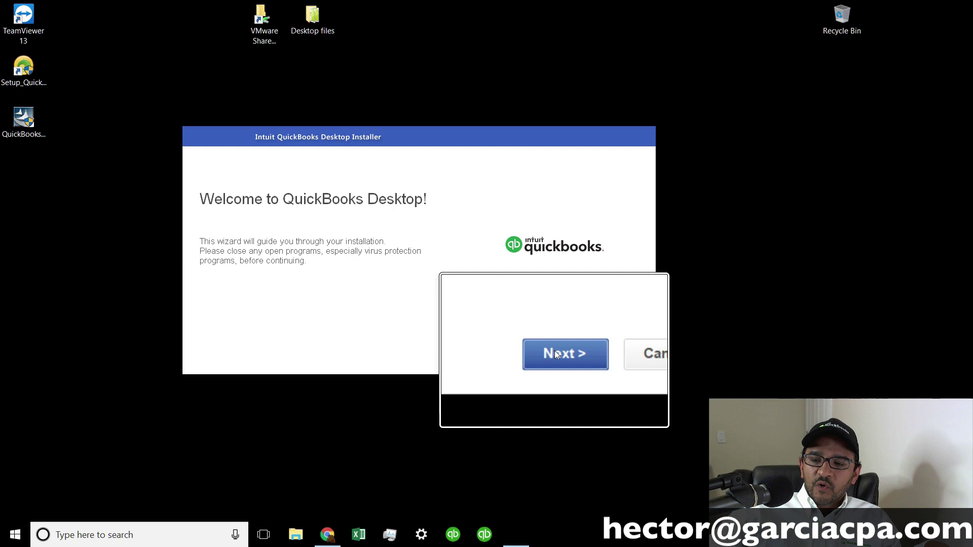
left_click(556, 353)
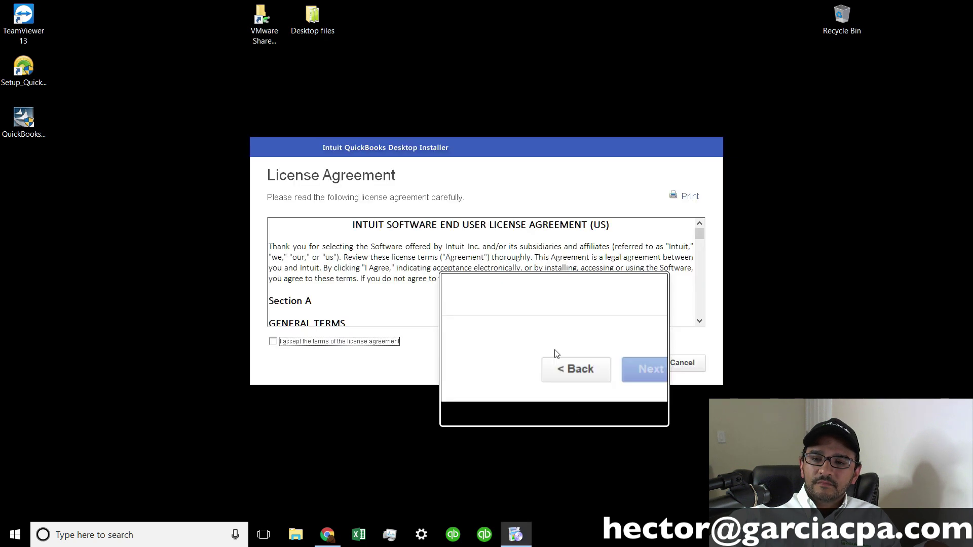
left_click(272, 342)
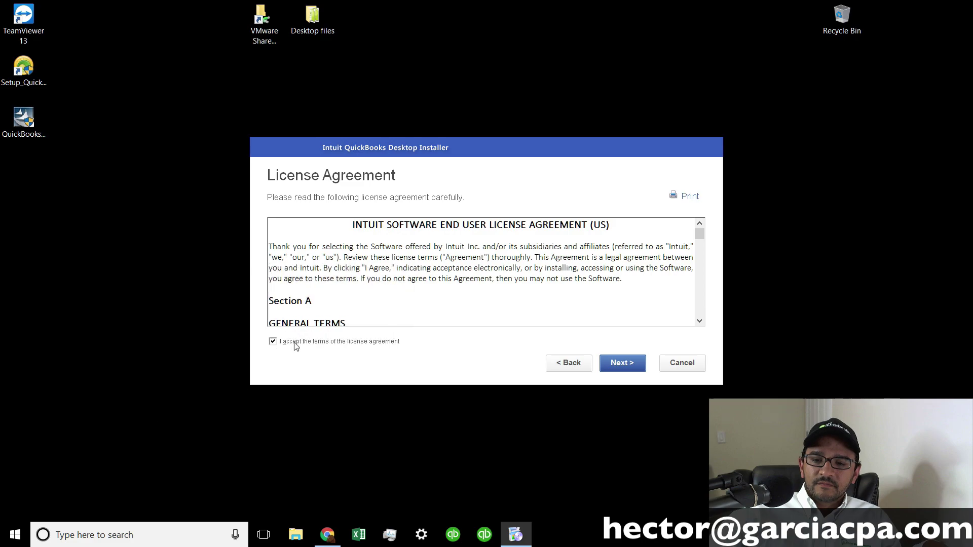
left_click_drag(704, 237, 704, 214)
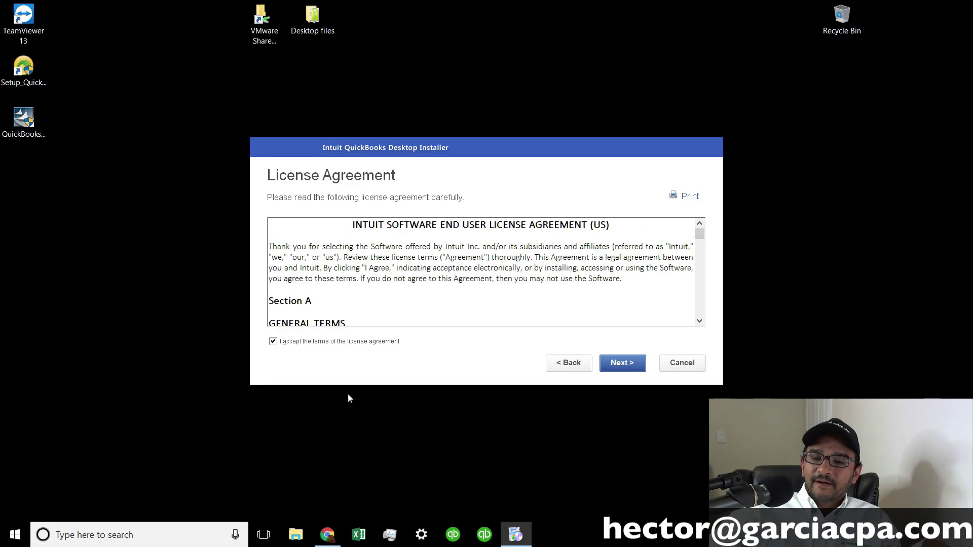
- Advance to the License and Product Numbers page and move into the license number field
left_click(621, 364)
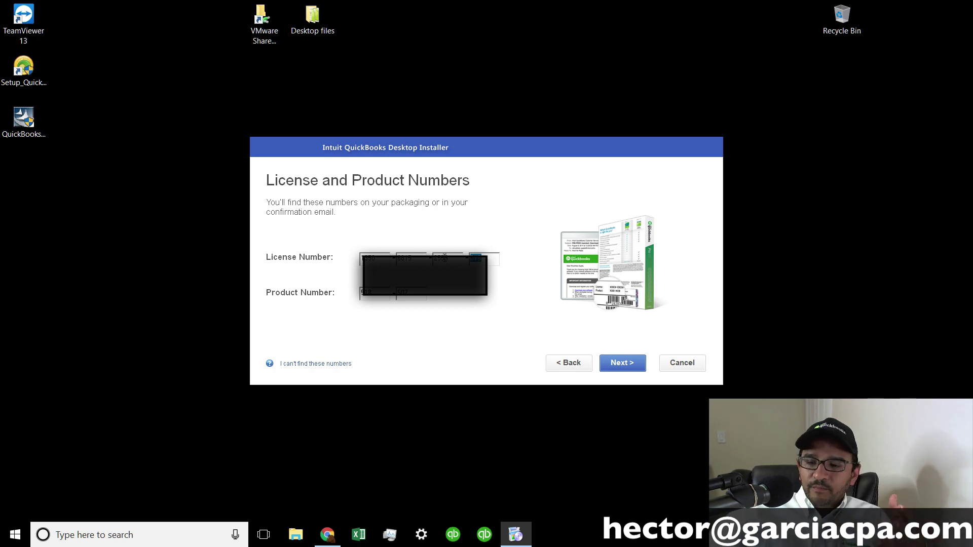
key("Tab")
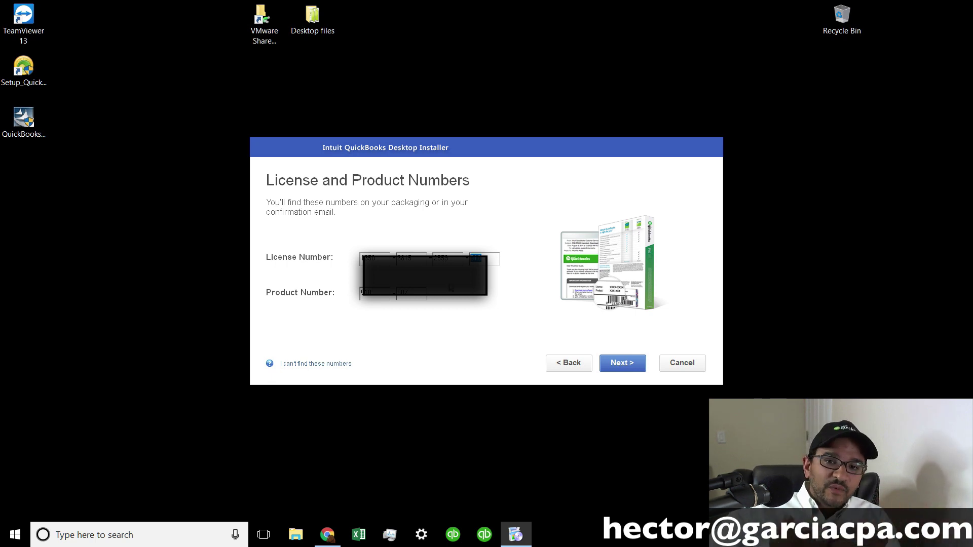
- Select the trial license and product numbers on the Intuit Community article, then return to the installer
left_click(328, 535)
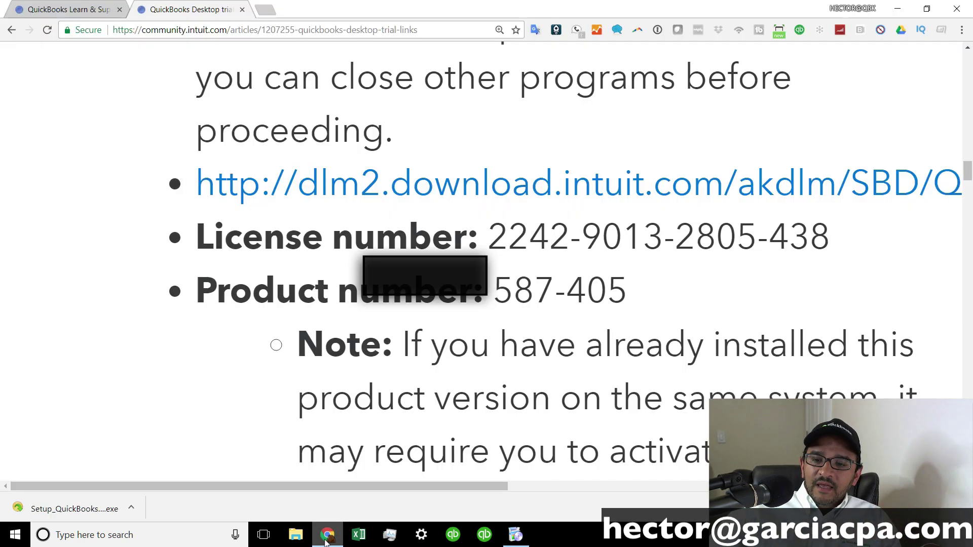
left_click_drag(617, 291, 186, 240)
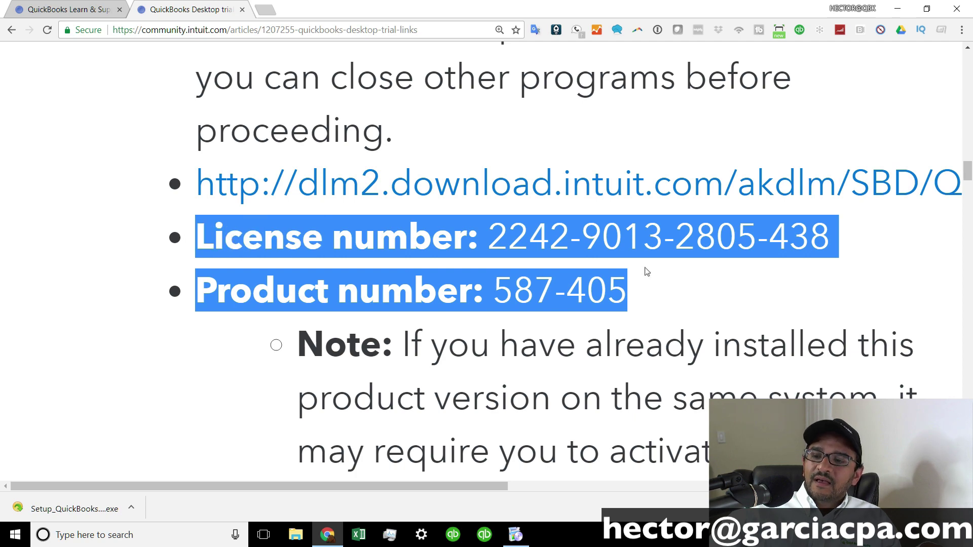
left_click_drag(649, 293, 184, 249)
left_click(650, 290)
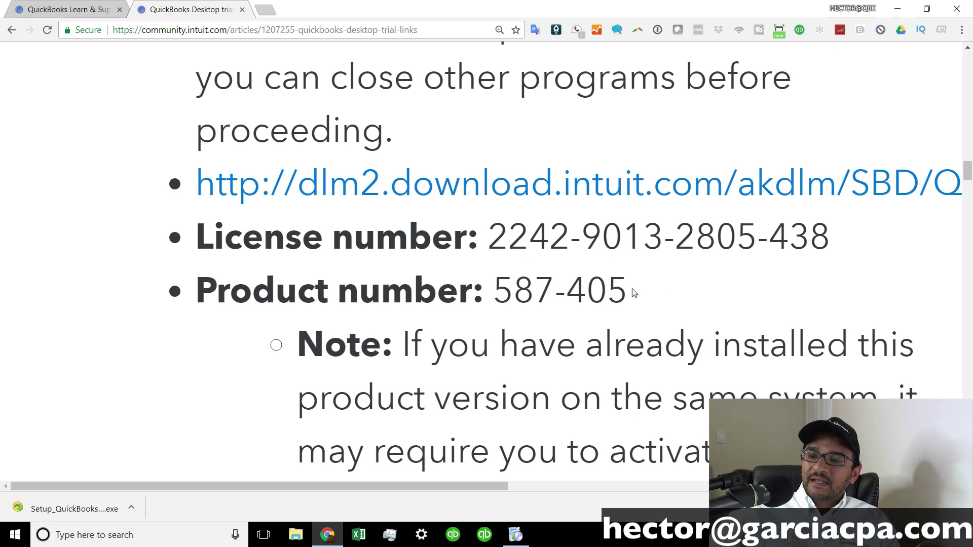
left_click_drag(634, 293, 476, 231)
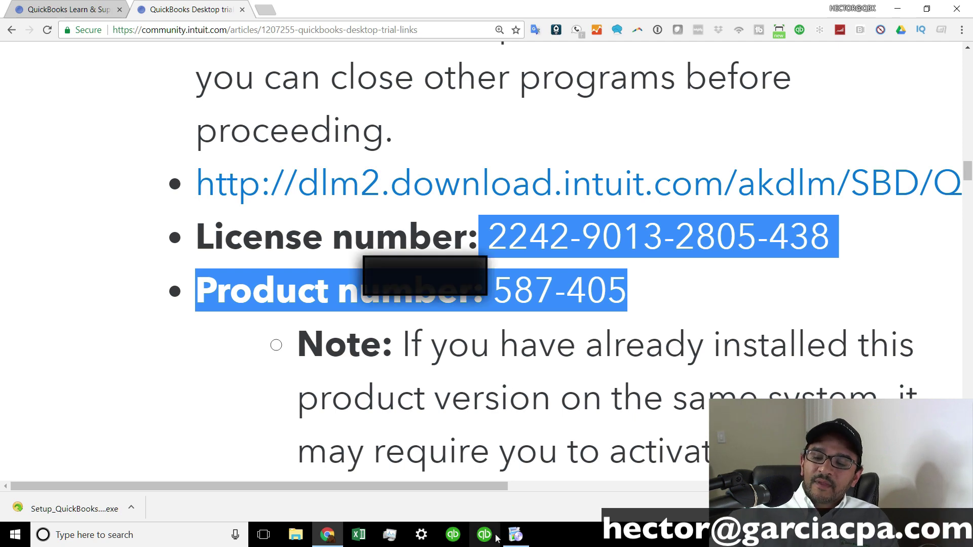
left_click(516, 535)
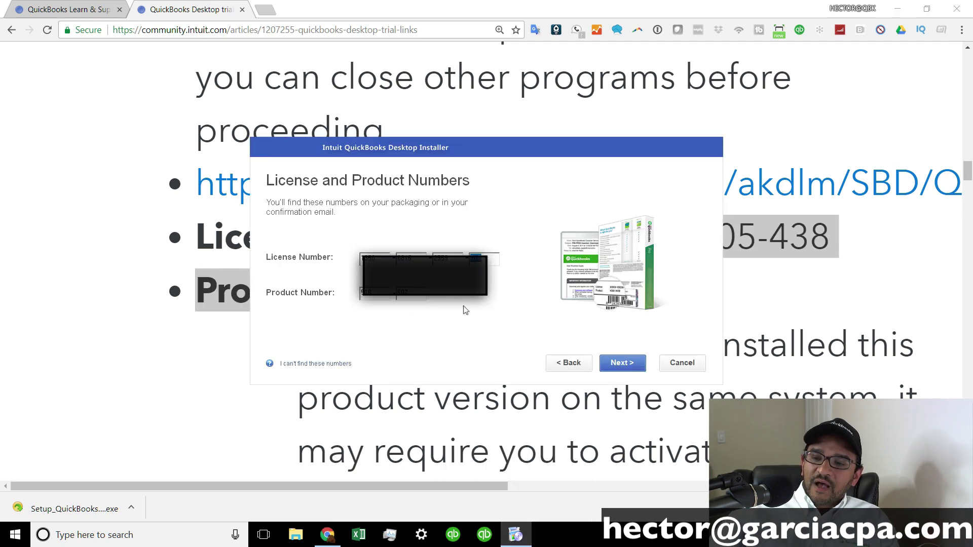
- Submit the entered license and product numbers to move on to the installation type page
left_click(630, 368)
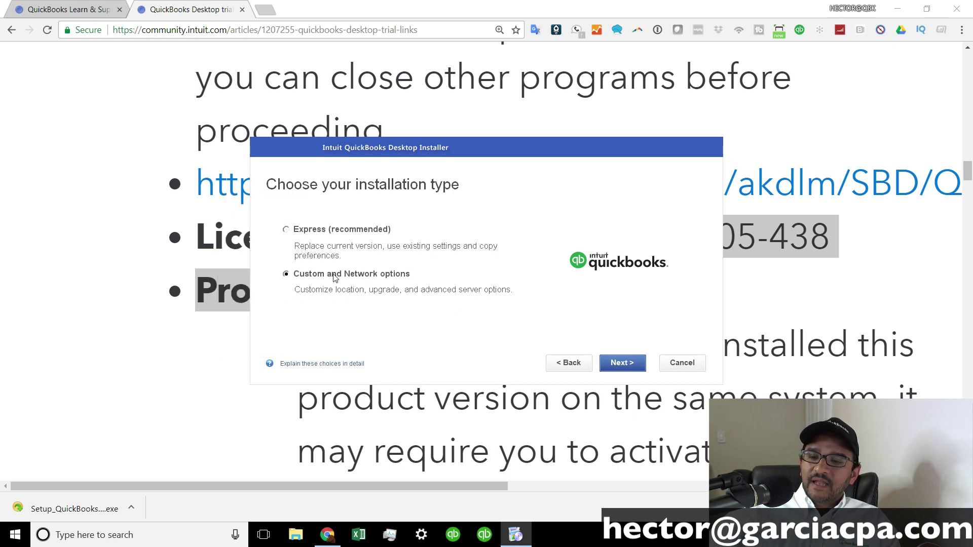
- Choose to use QuickBooks on this computer only and continue to the Repair page
left_click(623, 363)
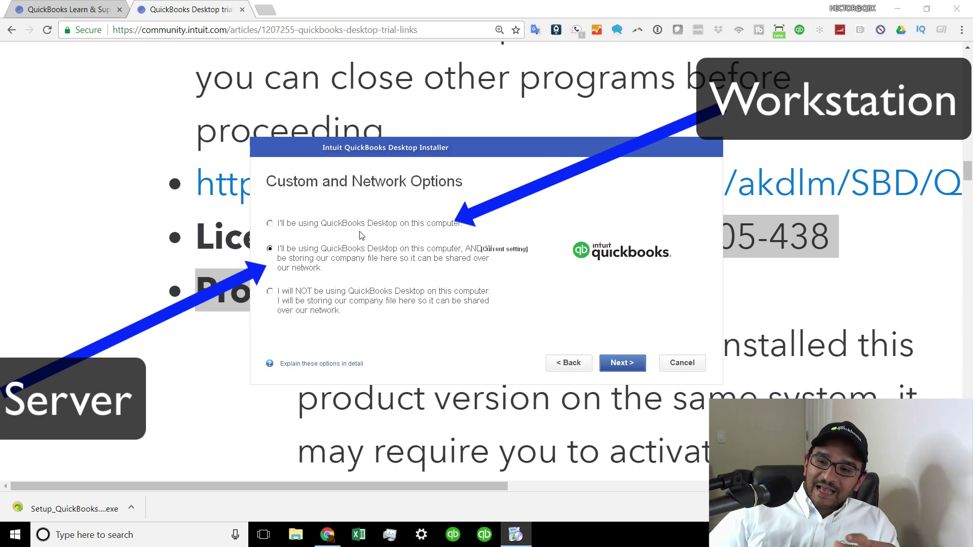
left_click(299, 224)
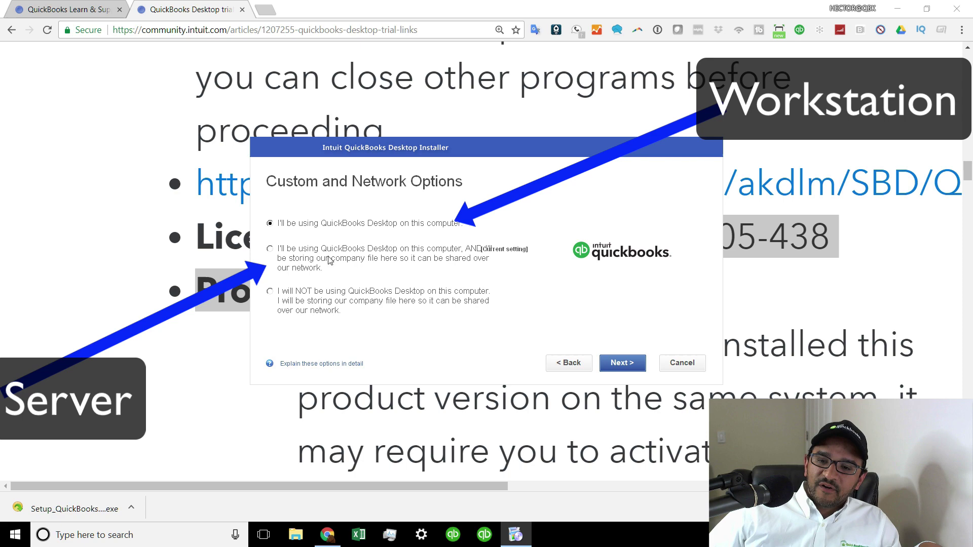
left_click(301, 260)
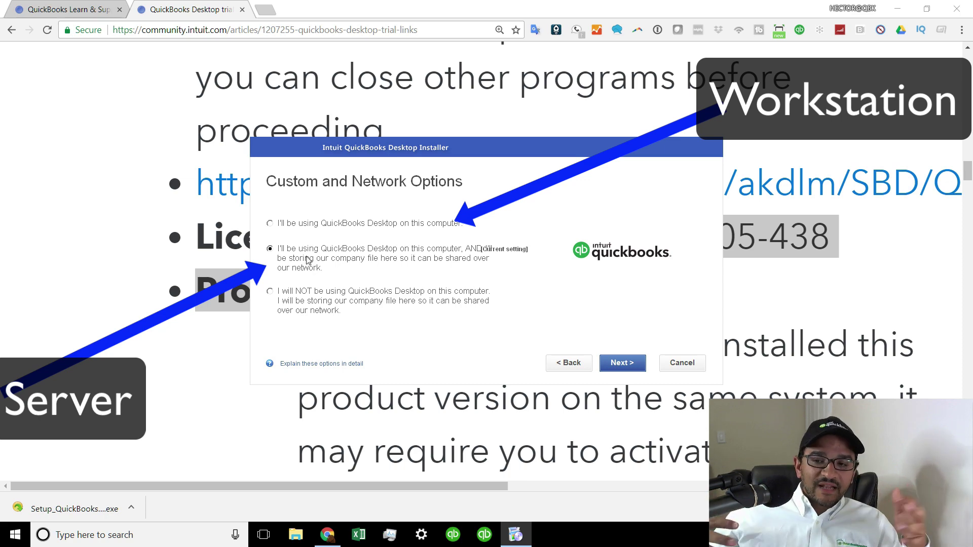
left_click(328, 223)
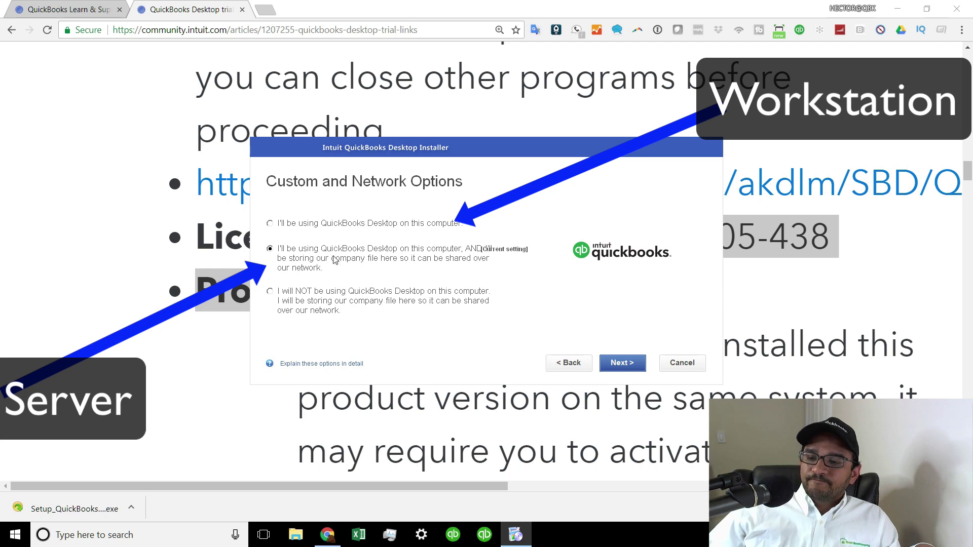
left_click(622, 363)
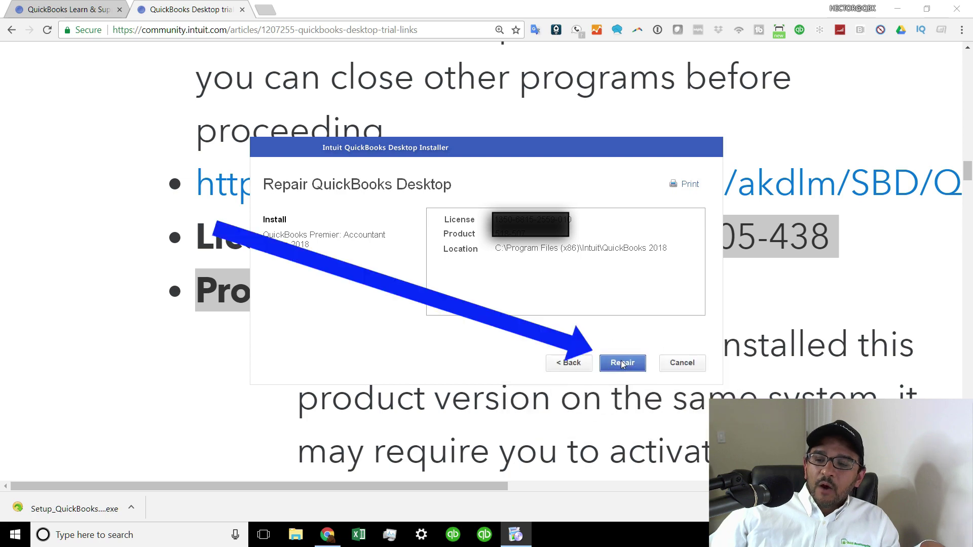
- Start repairing QuickBooks Desktop 2018 and let it run to the Congratulations page
left_click(623, 363)
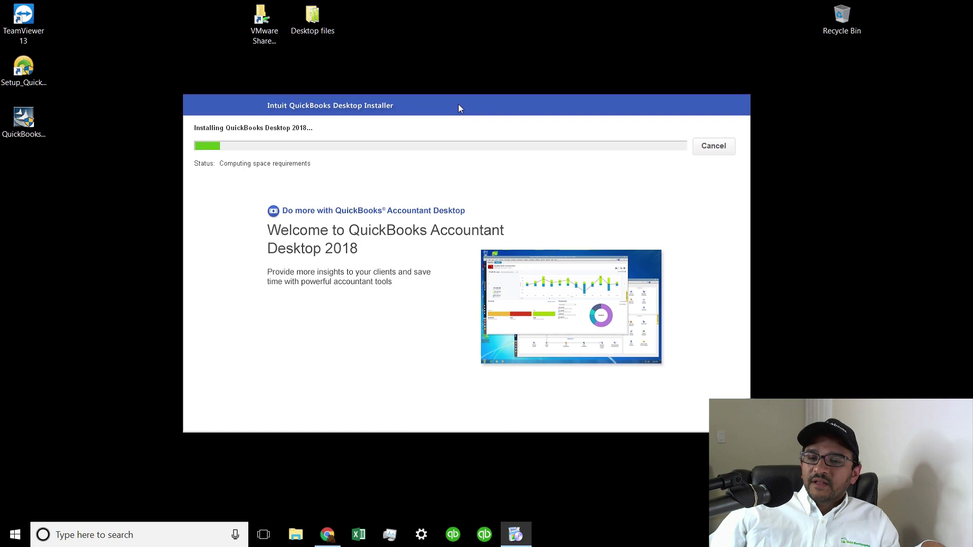
mouse_move(458, 104)
left_mouse_down()
mouse_move(448, 110)
mouse_move(461, 111)
left_mouse_up()
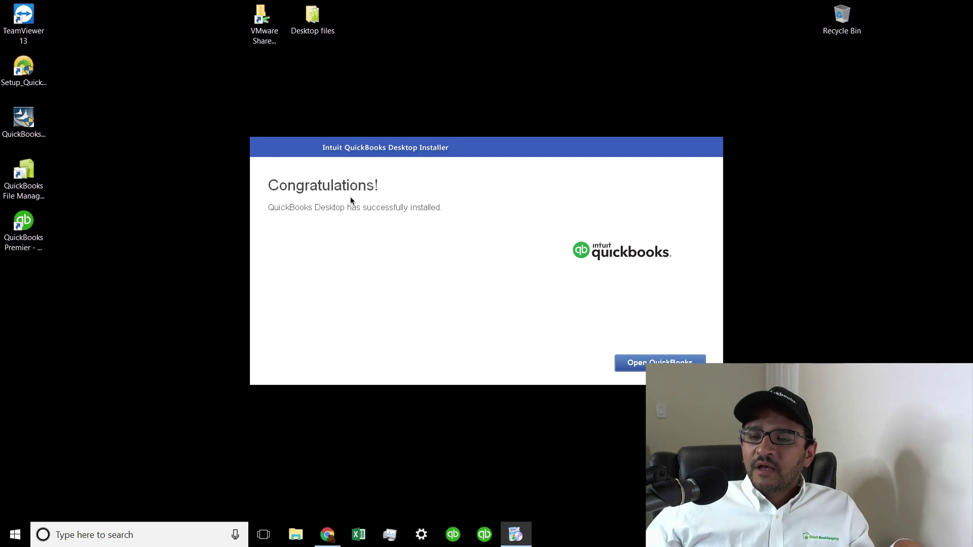
- Delete both Setup_QuickBooksPremier2018 installer files from the desktop, then launch QuickBooks from the installer
left_click(29, 248)
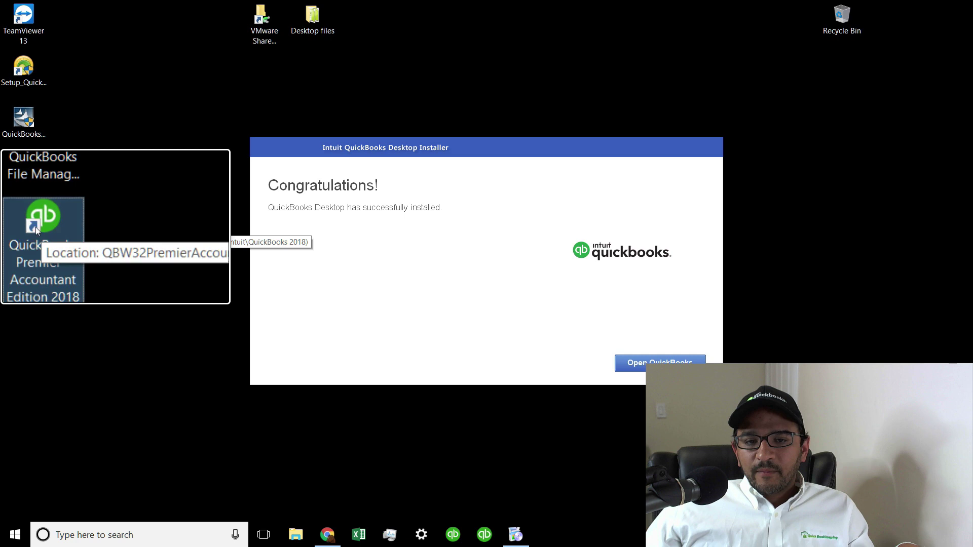
left_click(24, 122)
left_click(26, 83)
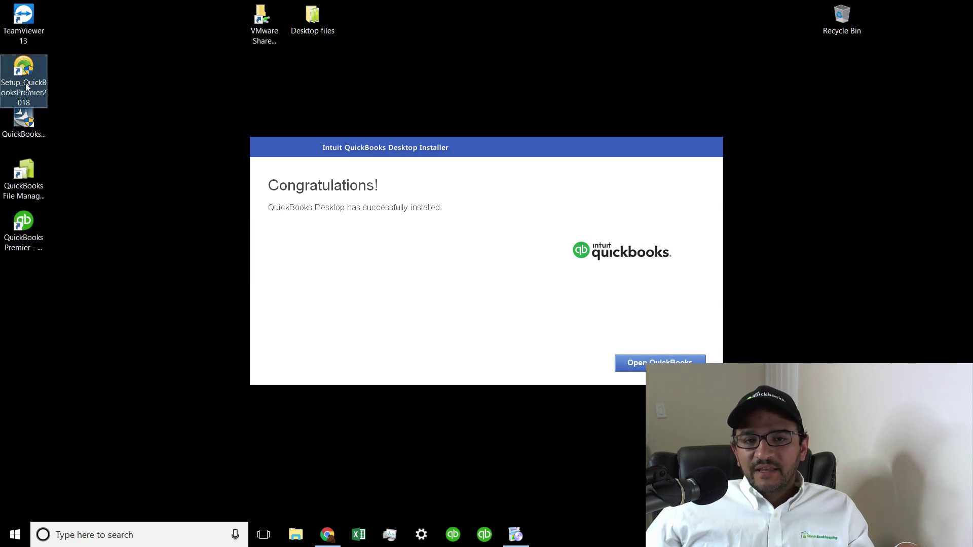
left_click_drag(76, 142, 5, 58)
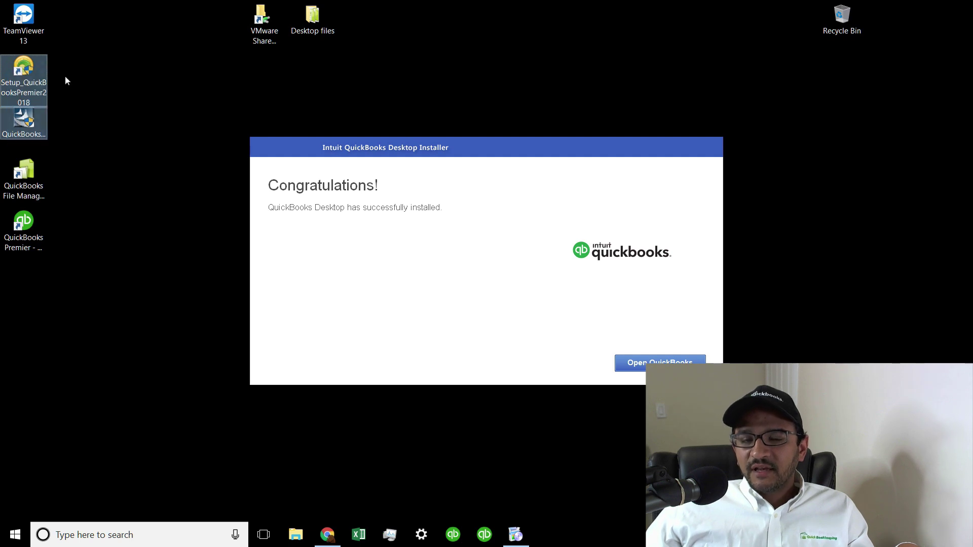
right_click(27, 64)
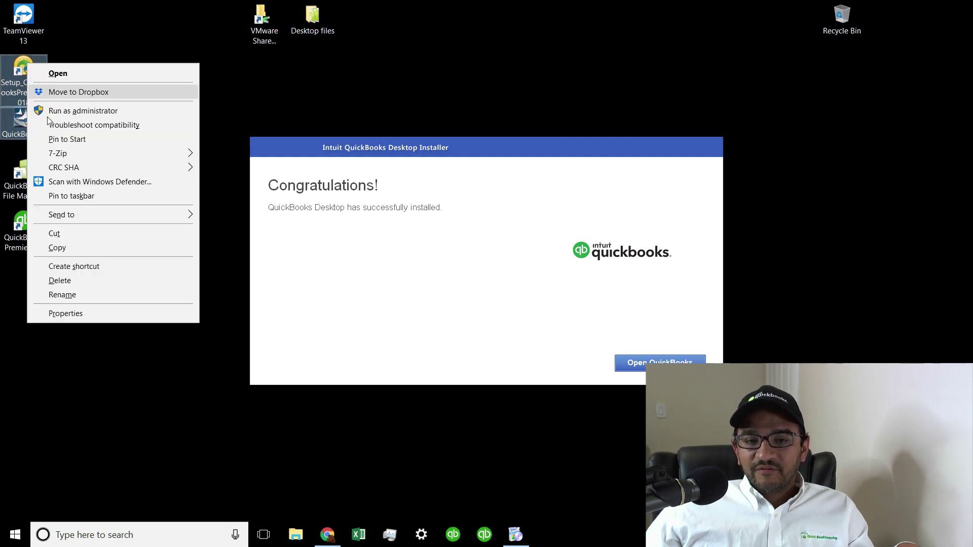
left_click(60, 281)
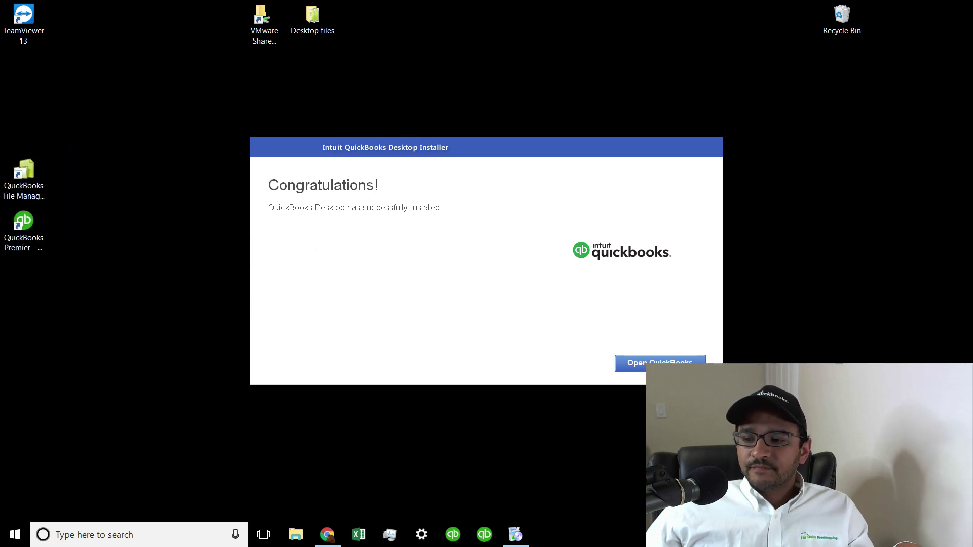
left_click(639, 363)
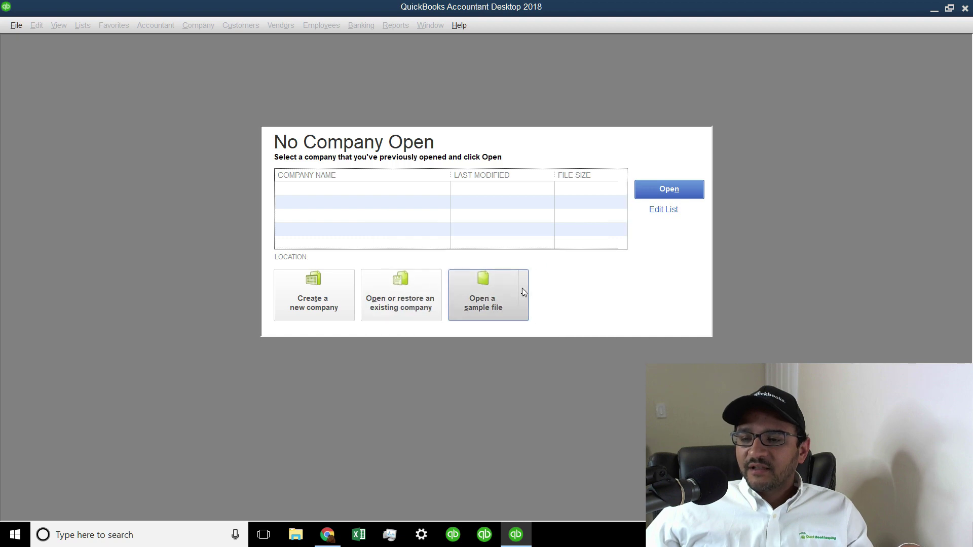
- Browse the sample company file list on the No Company Open screen, then close it
left_click(523, 293)
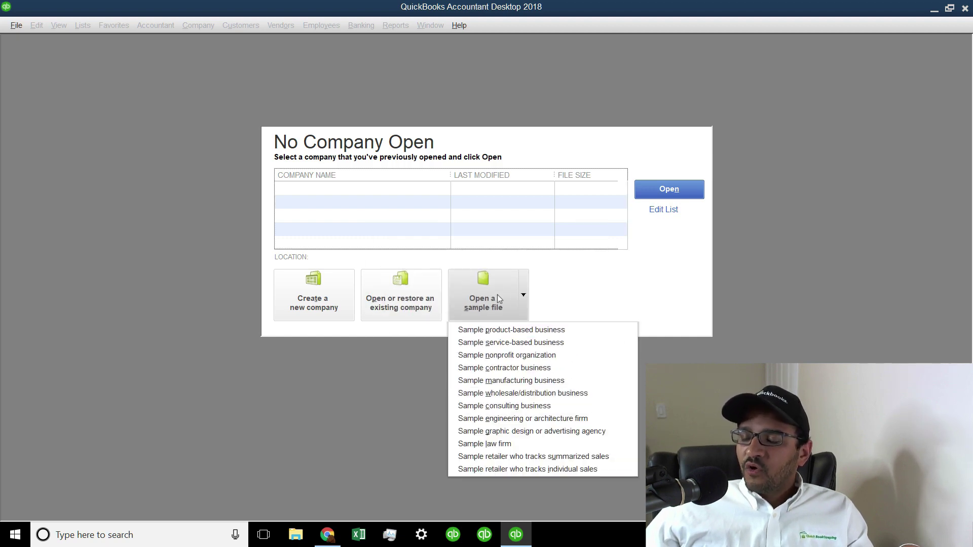
left_click(552, 296)
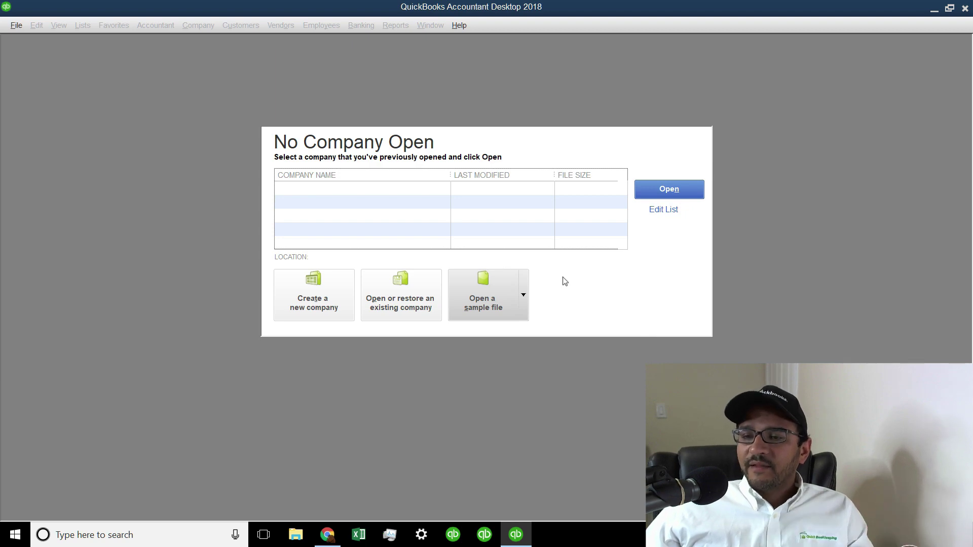